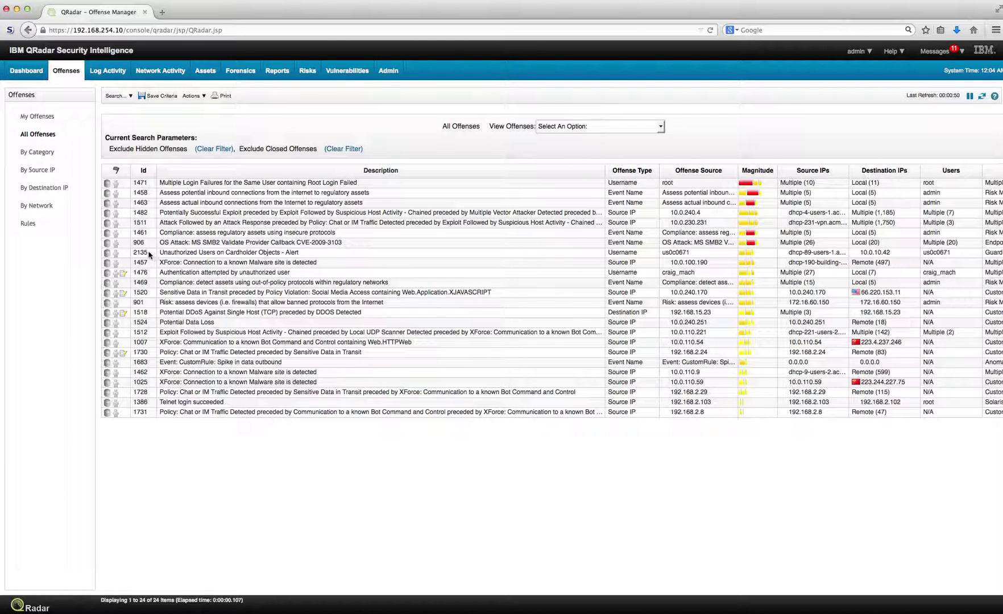
From All Offenses, open offense 2135, 'Unauthorized Users on Cardholder Objects - Alert'.
double_click(150, 255)
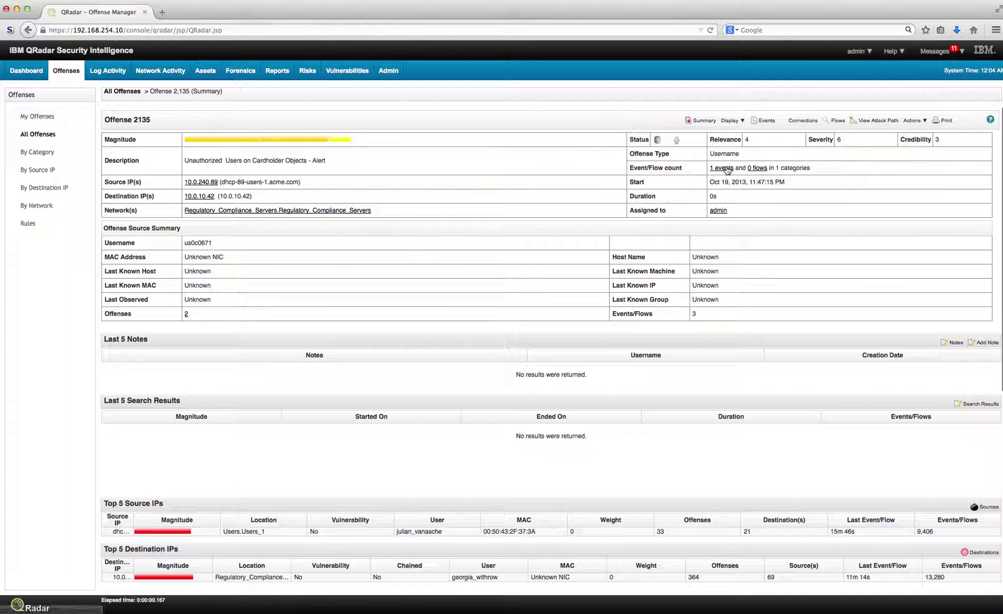
Show the offense's single Guardium Unauthorized Access Attempt event and switch to Advanced Search.
click(766, 121)
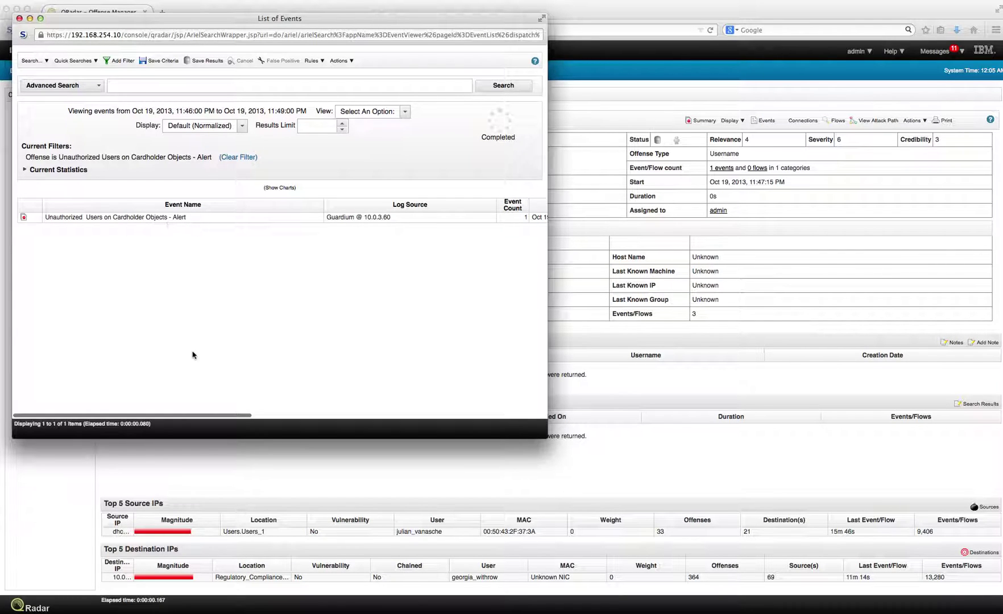
click(345, 415)
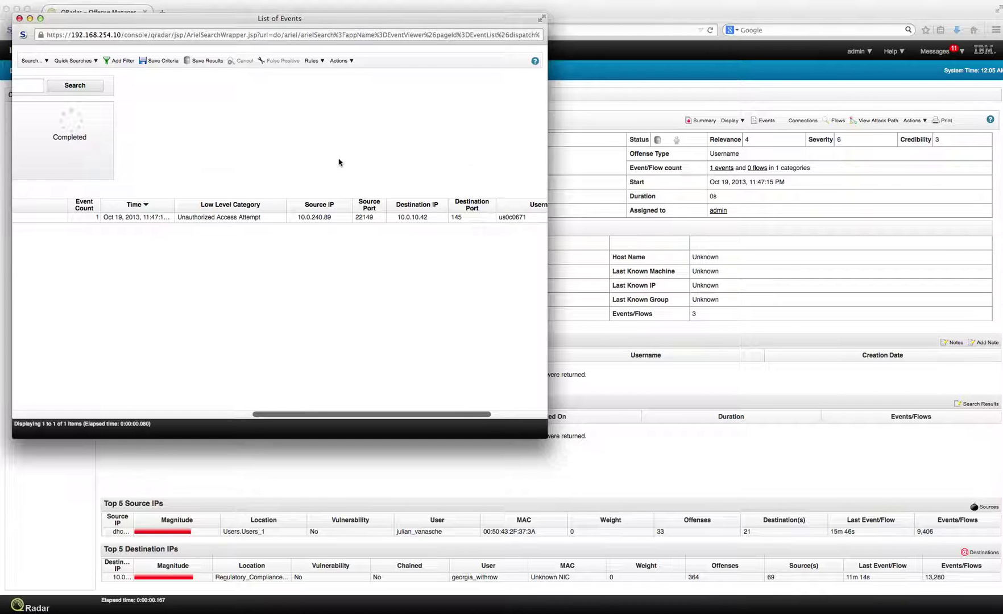
click(162, 415)
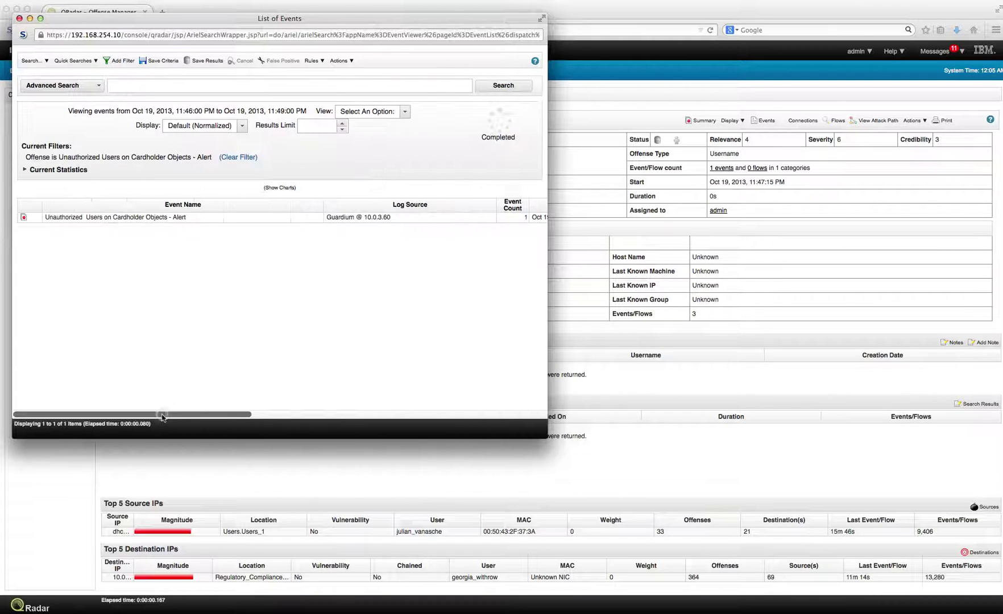
Run SELECT * FROM events WHERE username equals the offense's username as an AQL query.
click(125, 87)
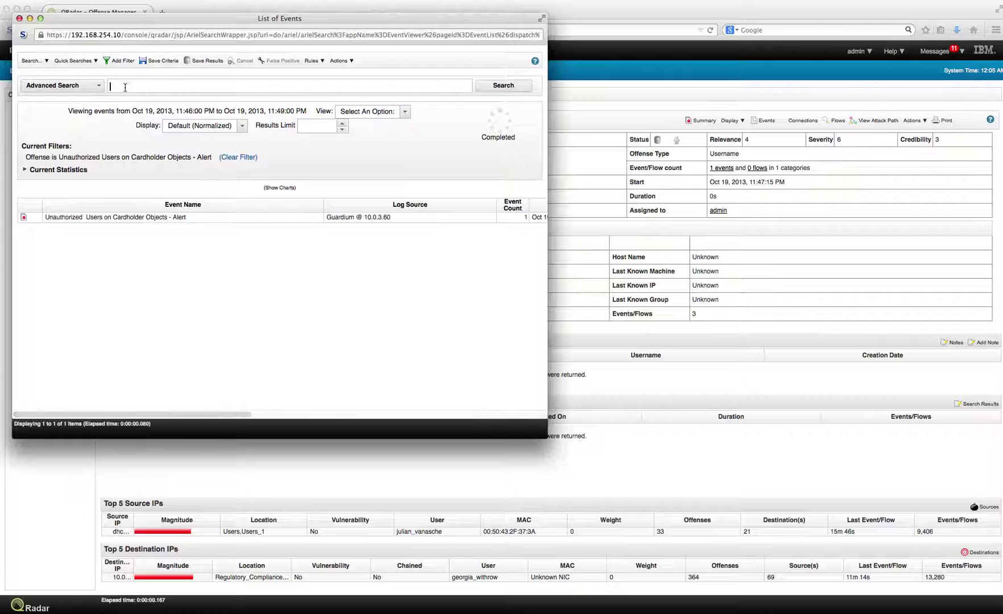
text(se)
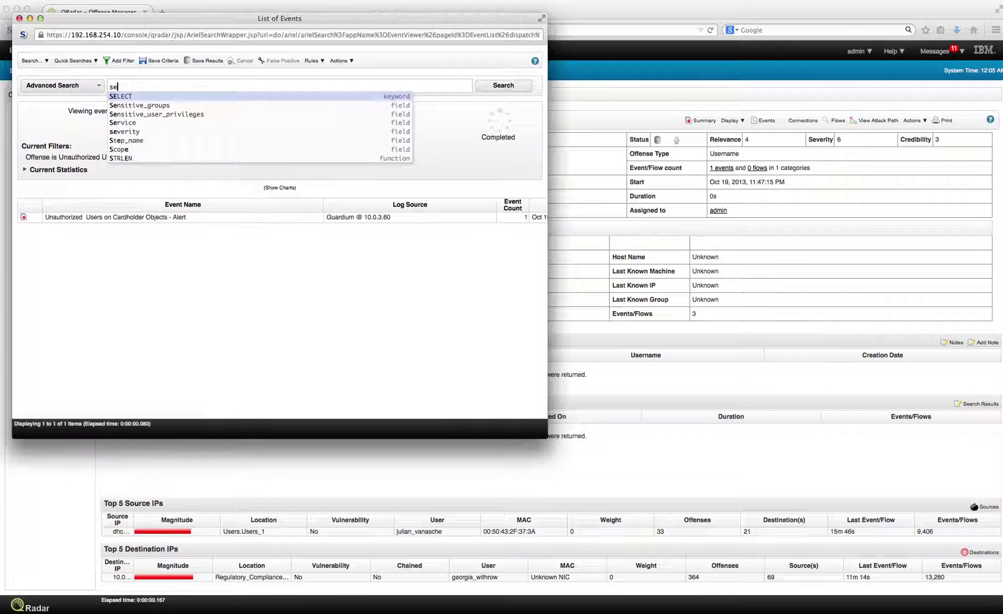
click(125, 96)
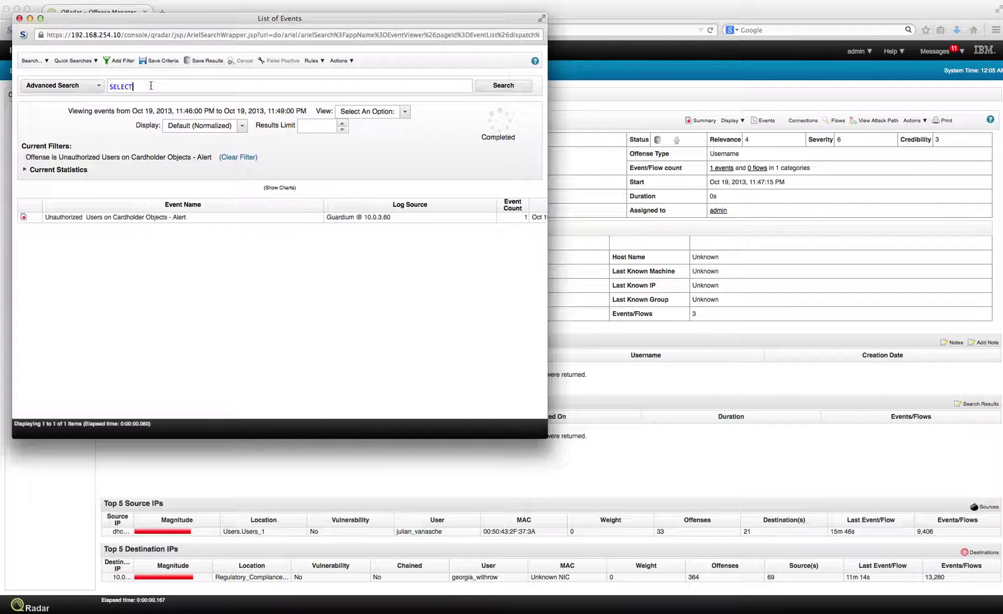
text(* f)
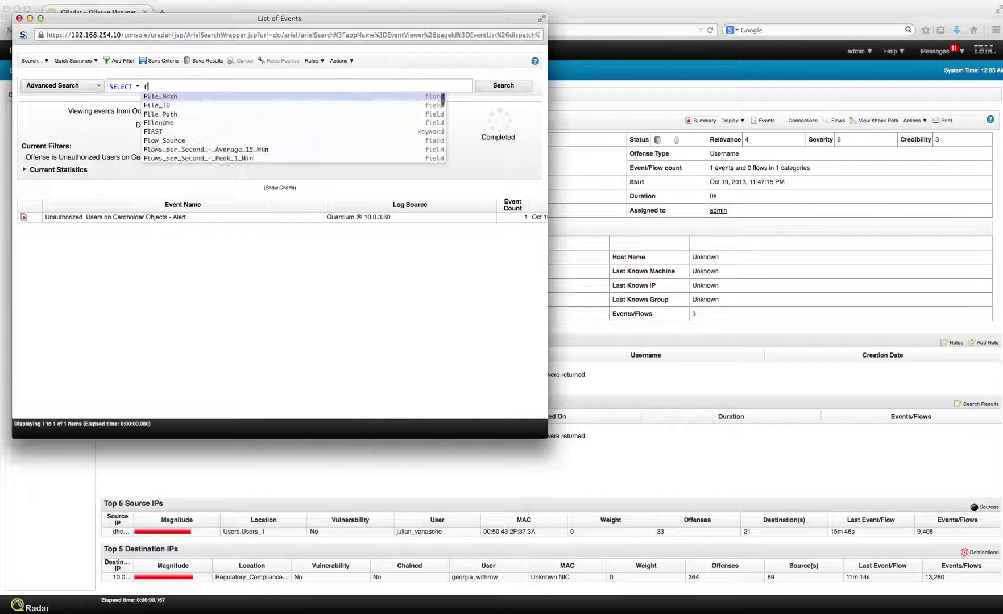
text(rom)
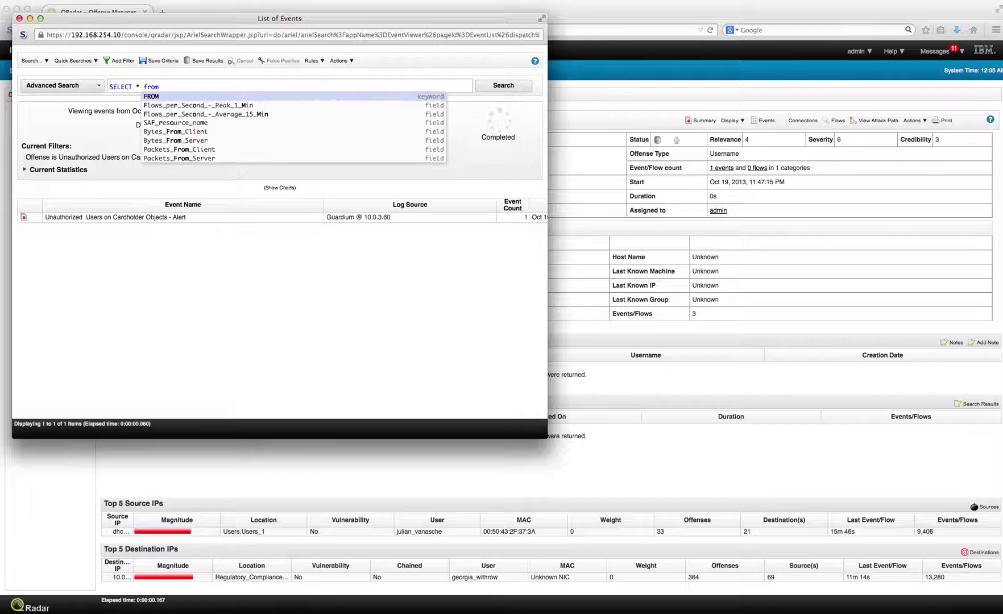
text( events)
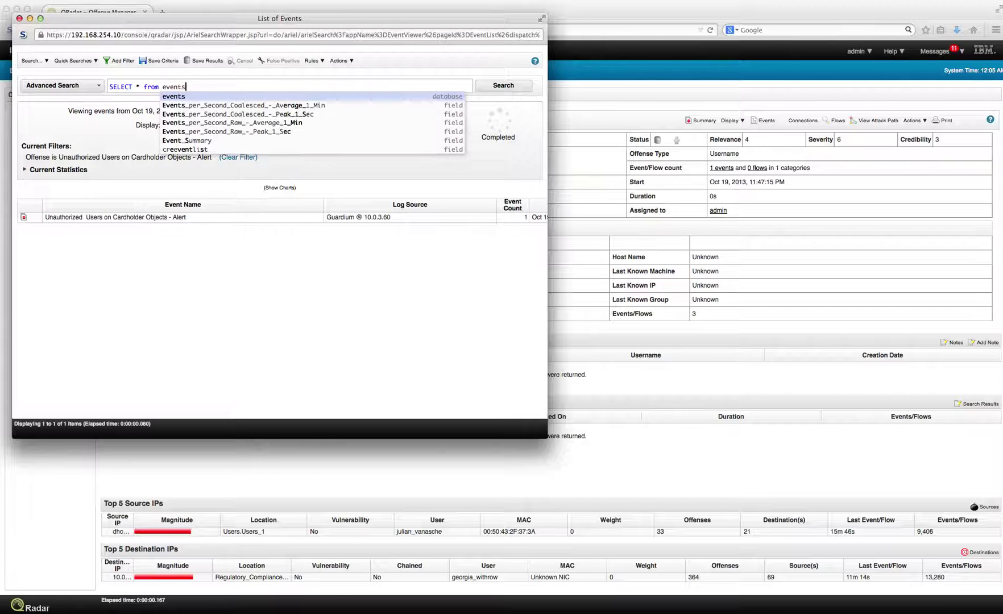
click(172, 97)
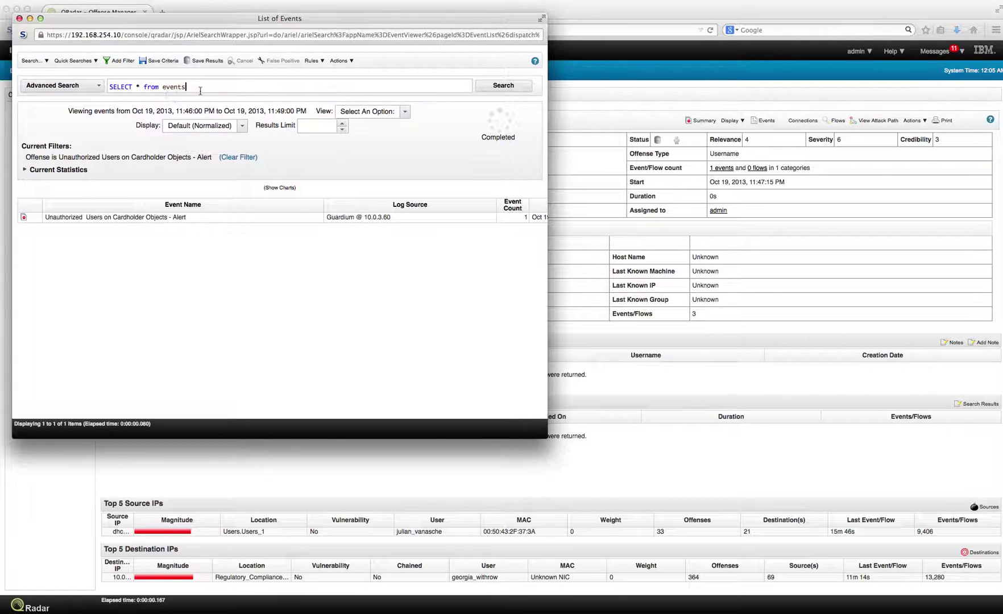
text(where us)
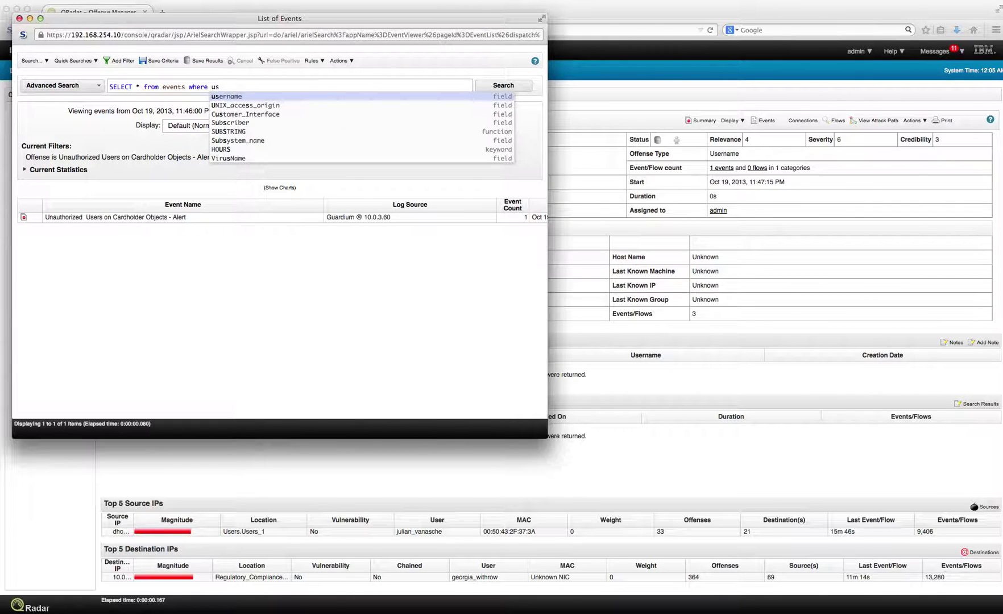
click(227, 97)
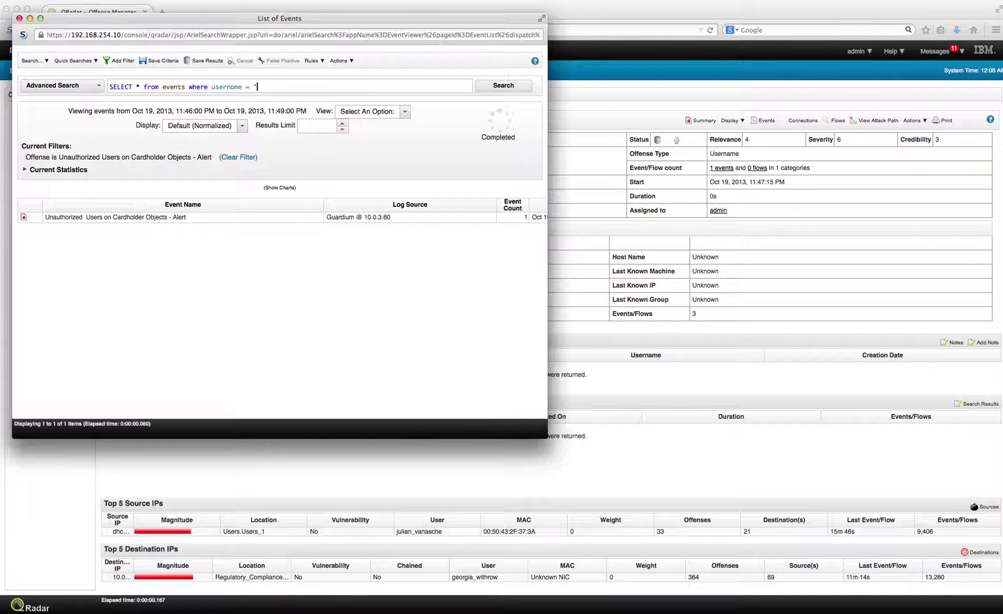
text(= 'us)
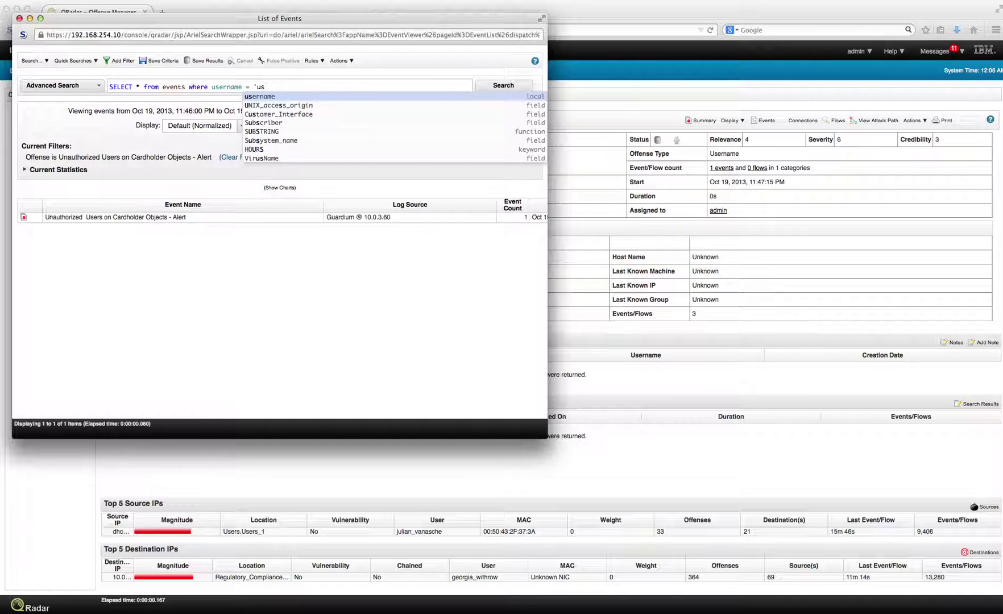
text(0c)
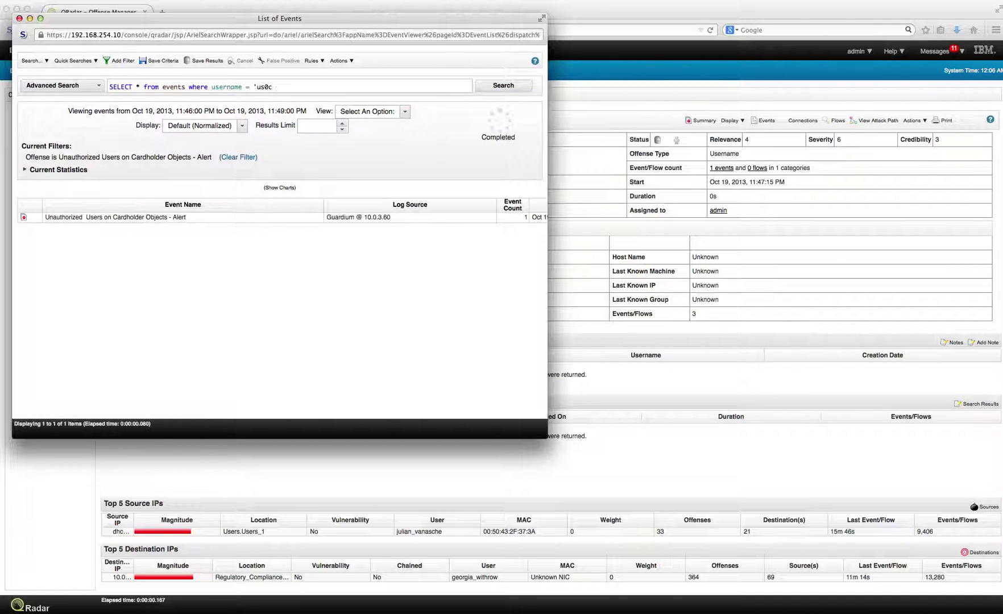
text(0671')
click(504, 87)
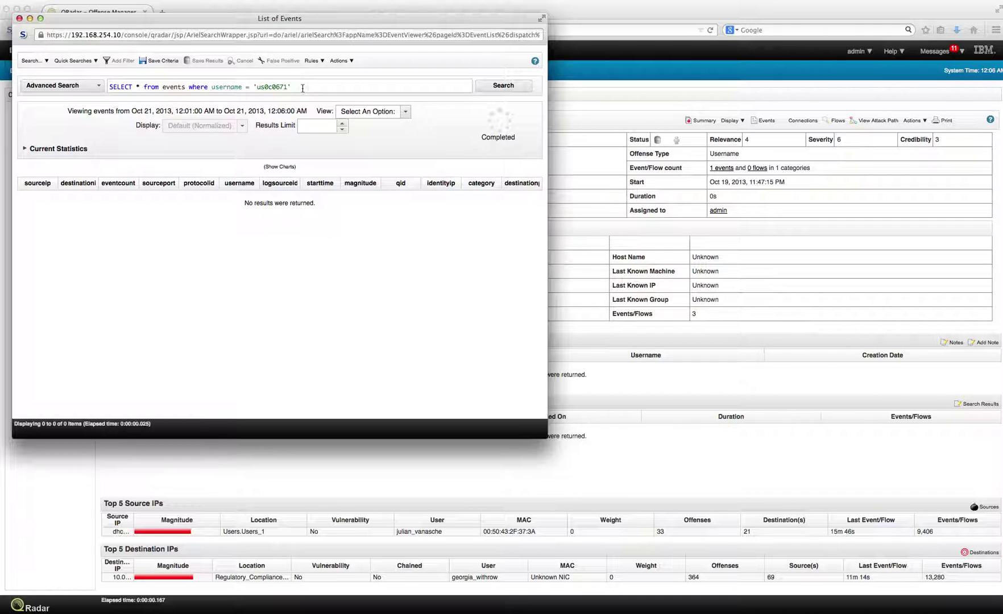
Append LAST 24 HOURS to the username query and rerun it, returning 2 events.
text(last)
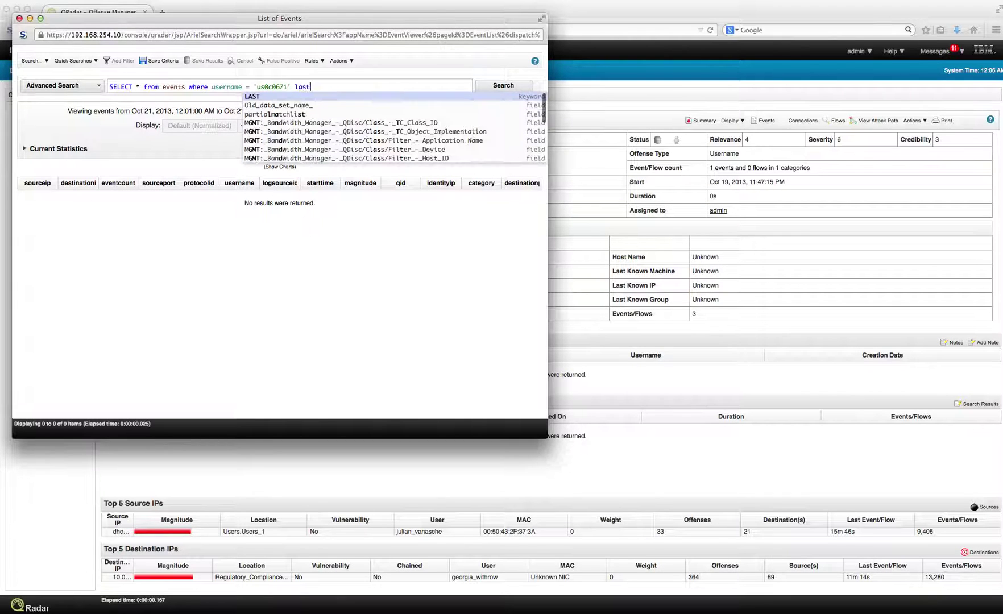
key(Return)
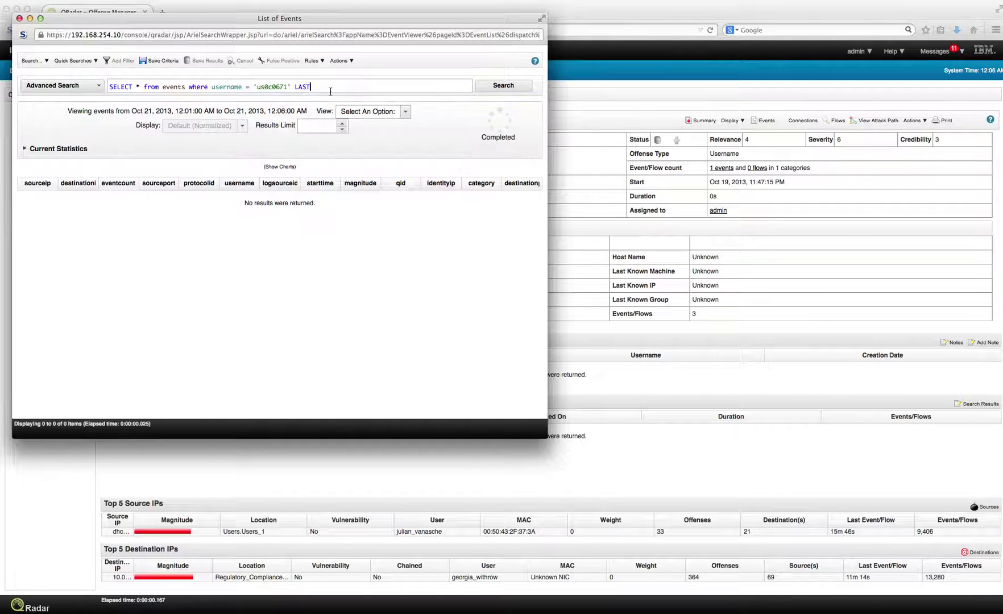
text(24 h)
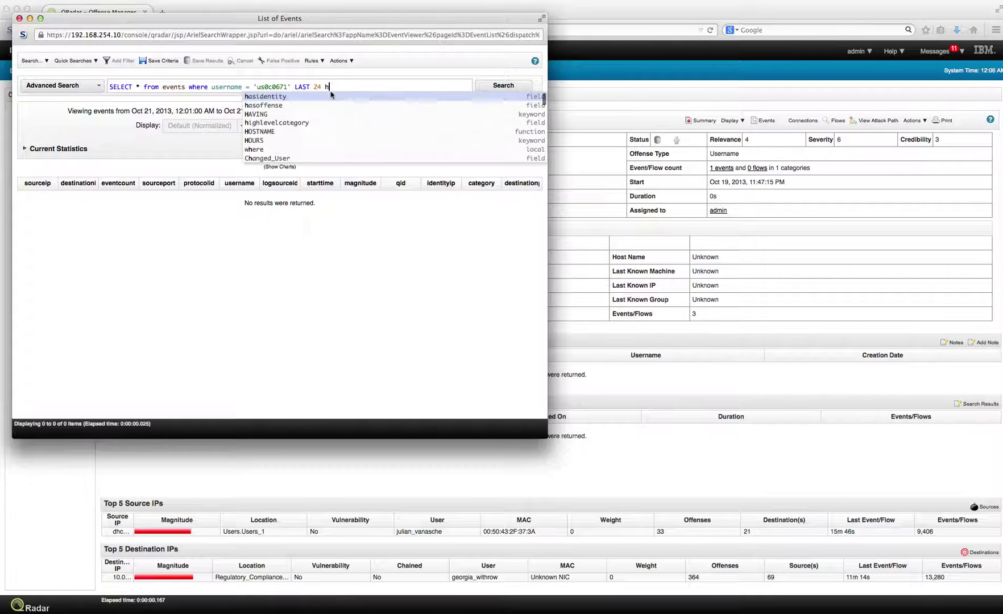
click(260, 141)
click(510, 85)
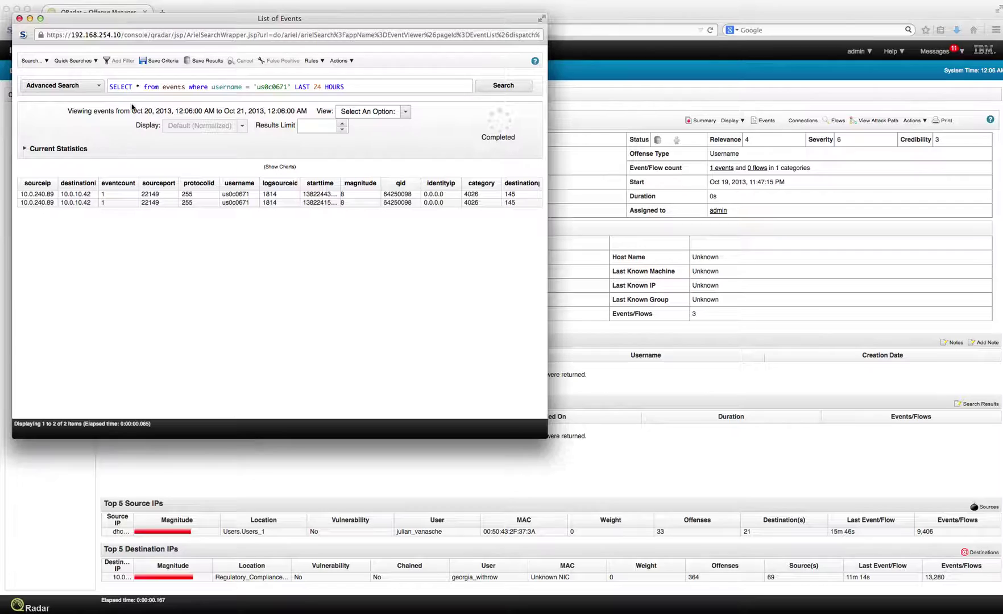
Replace SELECT * with SELECT username and rerun, leaving just the username column.
click(138, 89)
key(BackSpace)
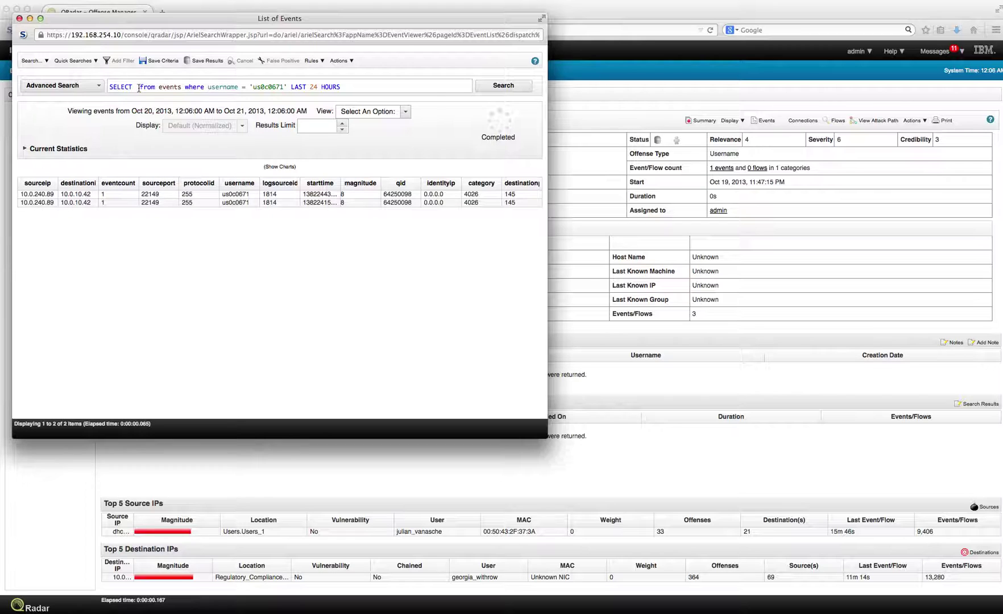
text(user)
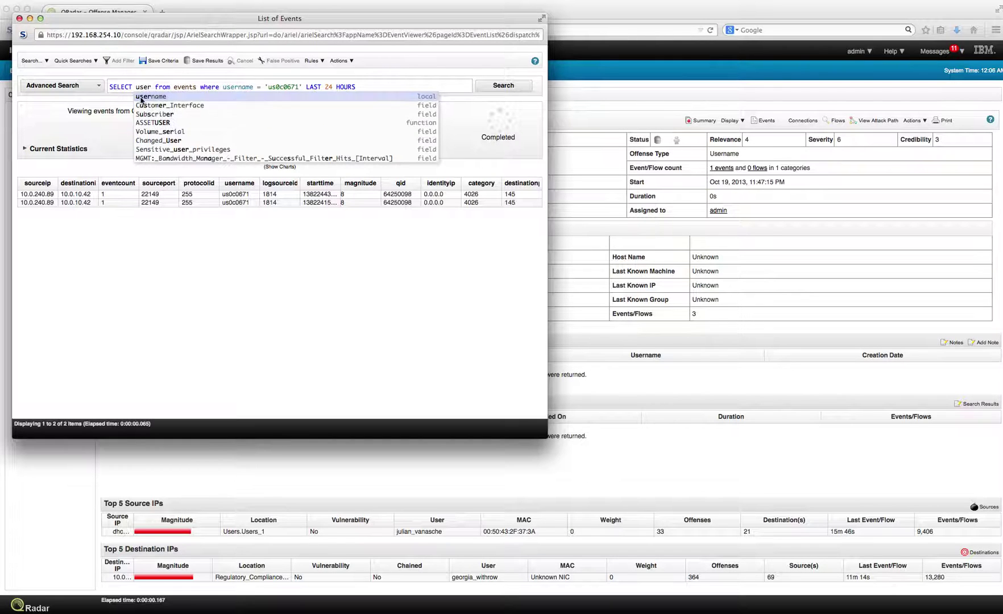
click(149, 97)
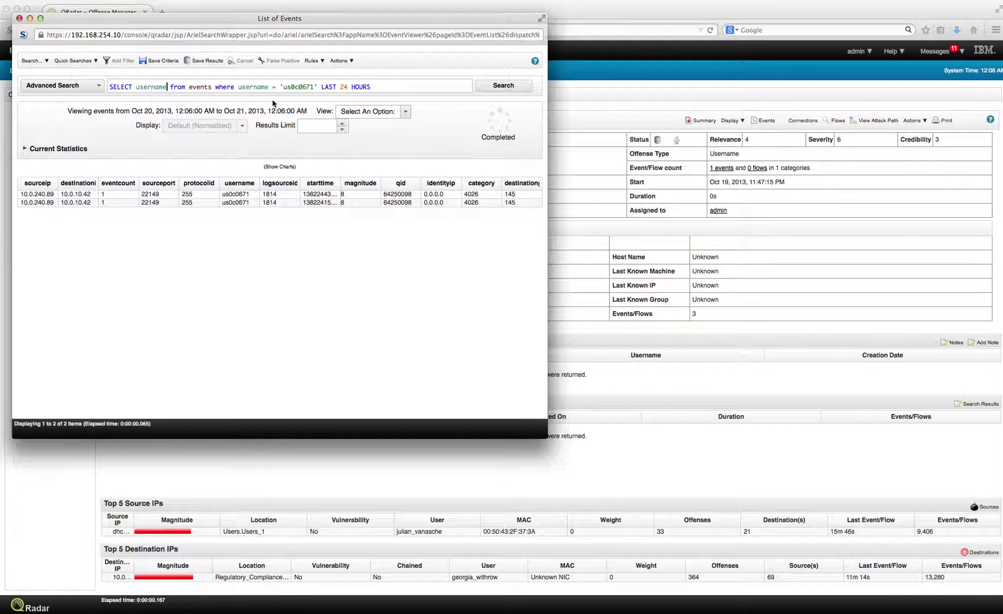
click(503, 87)
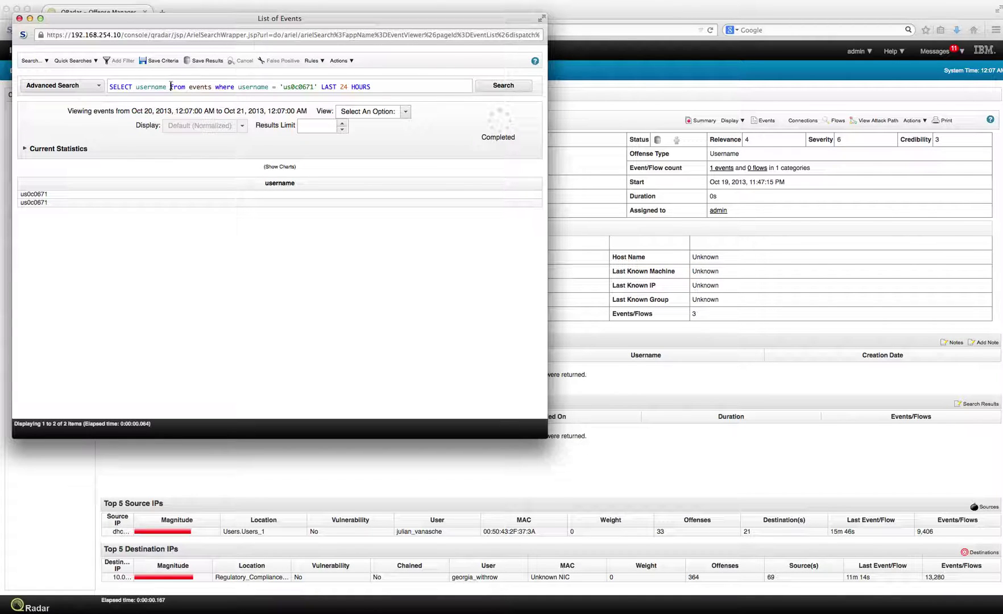
Add REFERENCEMAP('GlobalID_Mapping', username) as 'Global User', fix the missing comma, and rerun.
text(REFERENCEMAP('GlobalID_Mapping', username) as 'Global User')
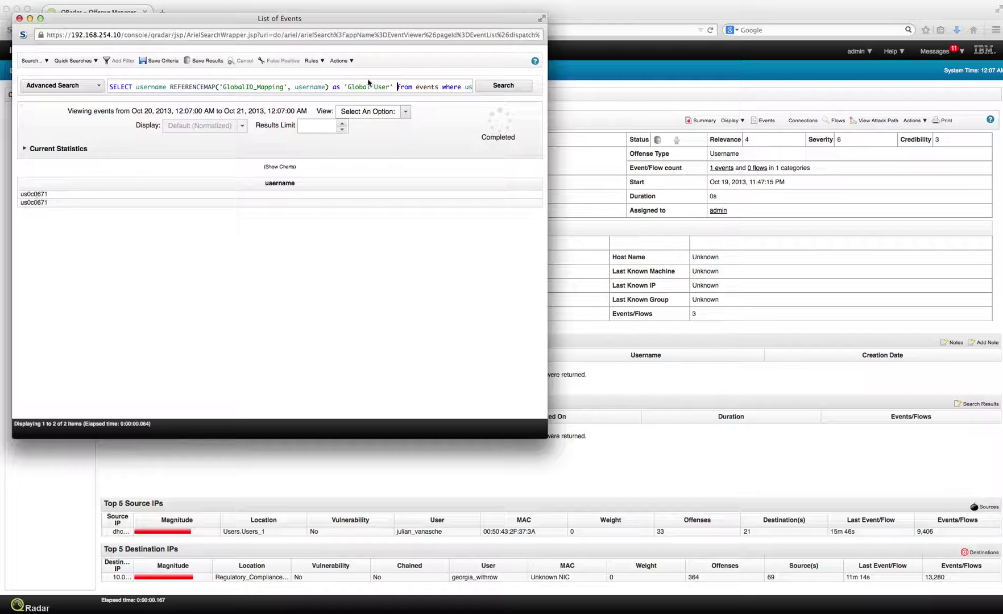
click(500, 87)
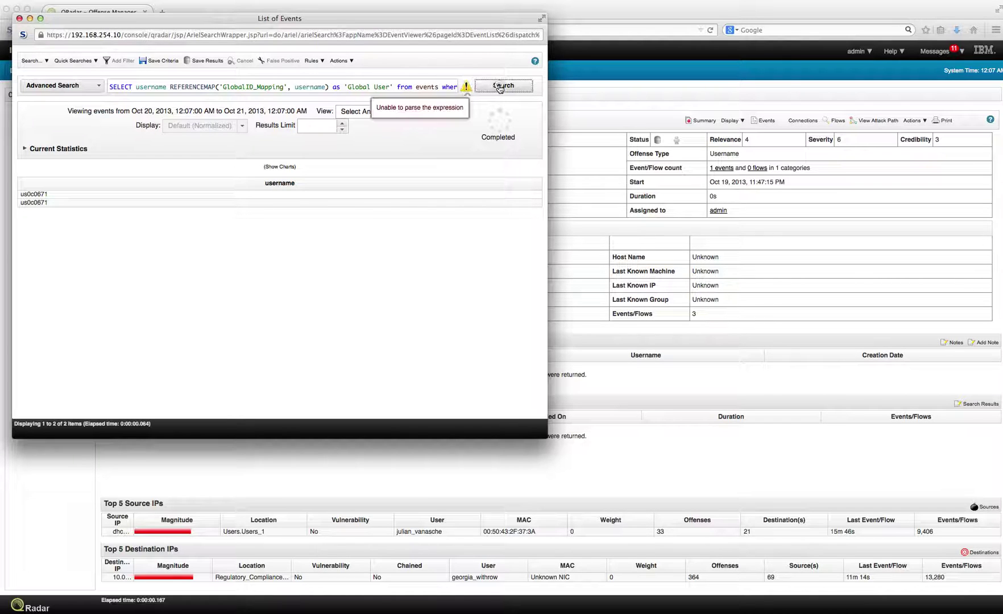
click(167, 87)
text(,)
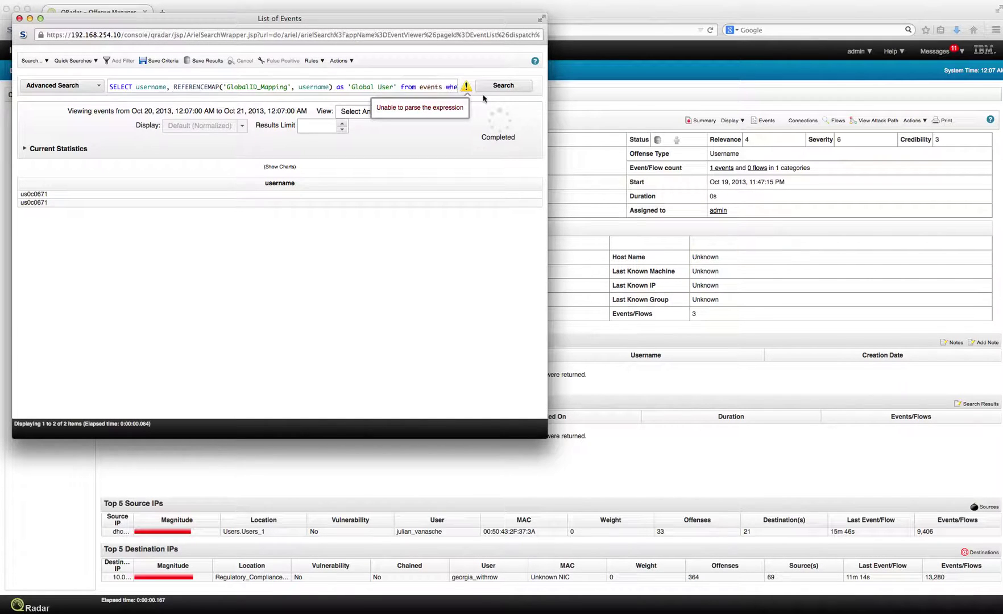
click(507, 86)
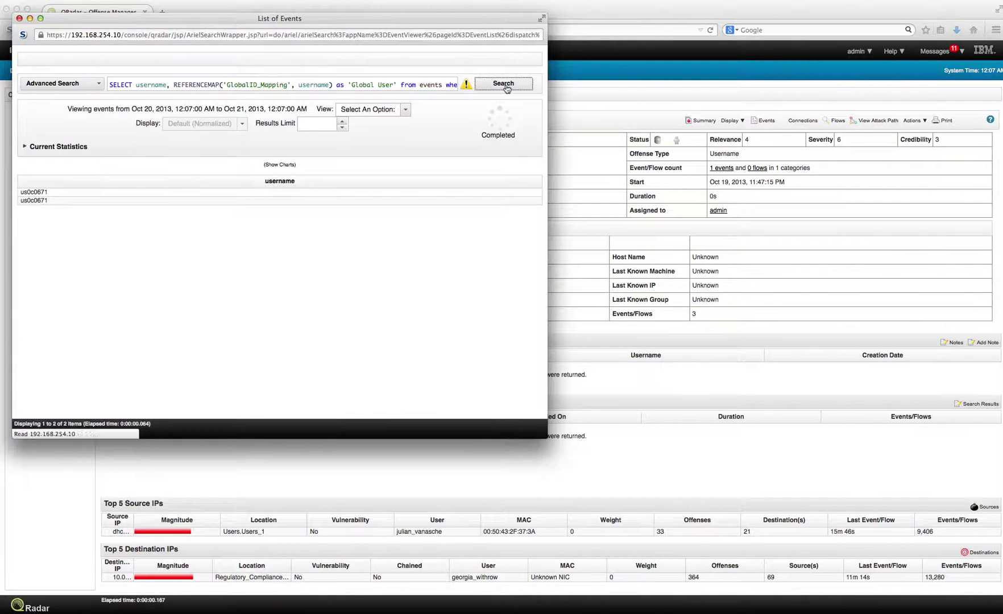